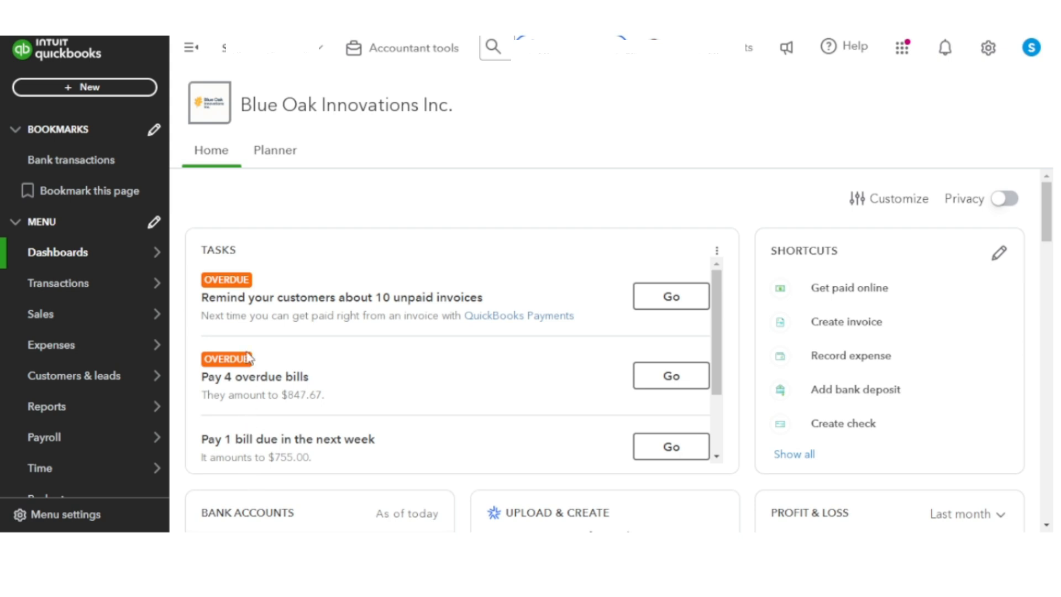
{"action": "left_click", "coordinate": [414, 50]}
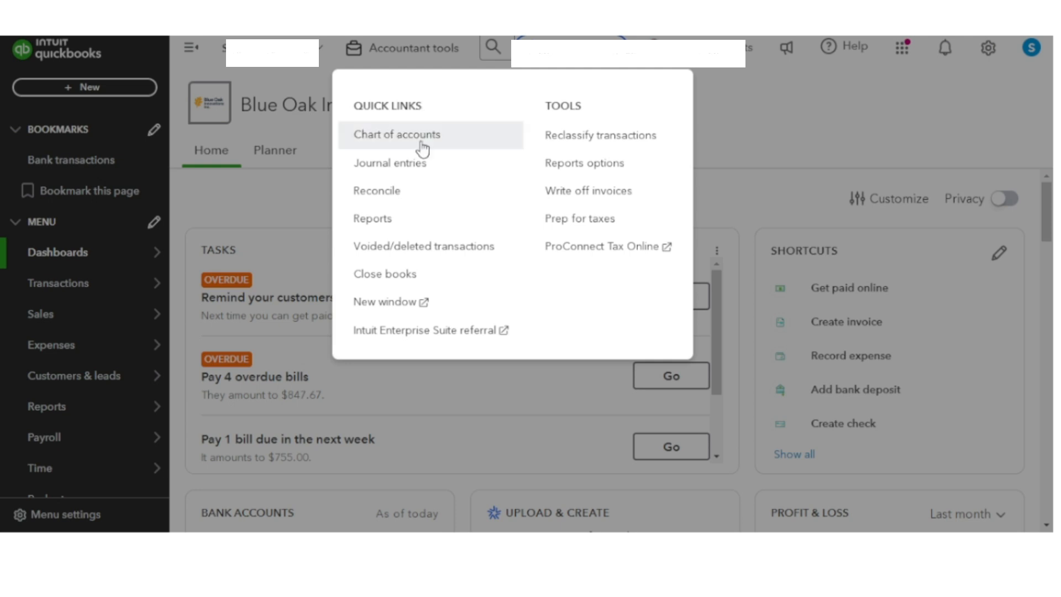
{"action": "left_click", "coordinate": [721, 124]}
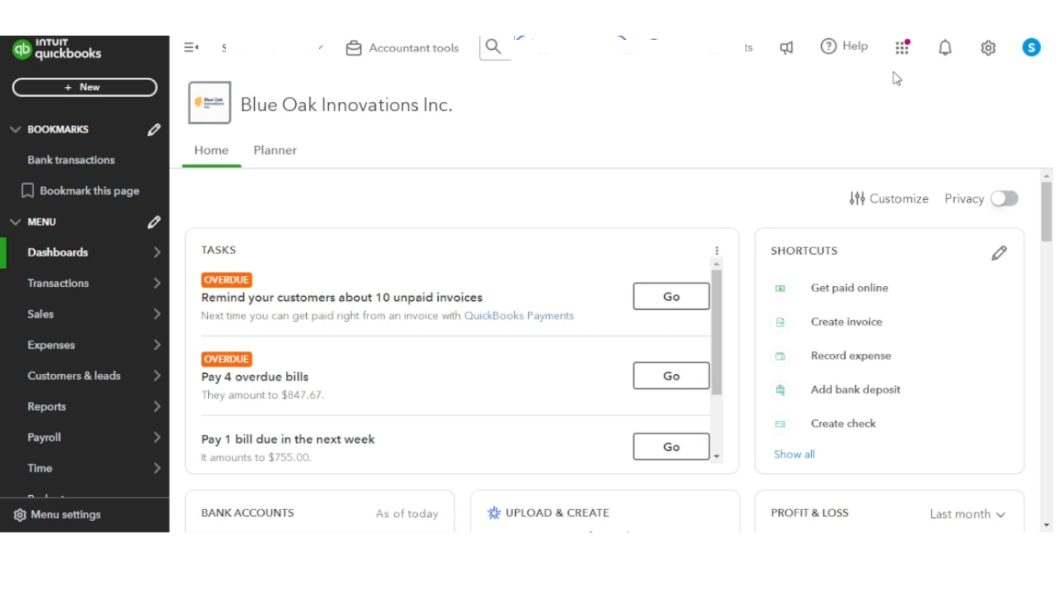
{"action": "left_click", "coordinate": [984, 58]}
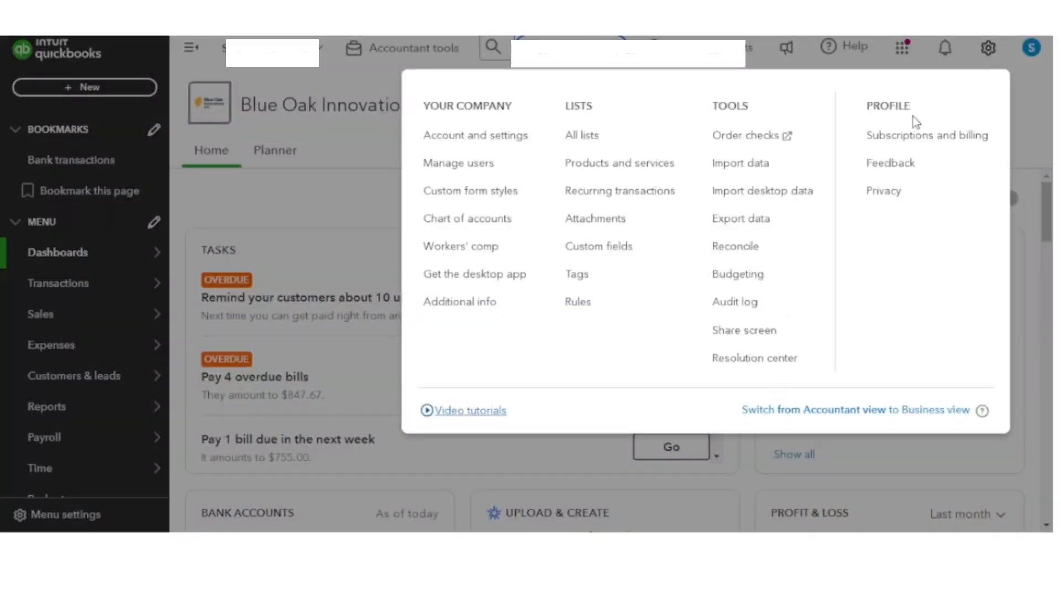
{"action": "left_click", "coordinate": [326, 206]}
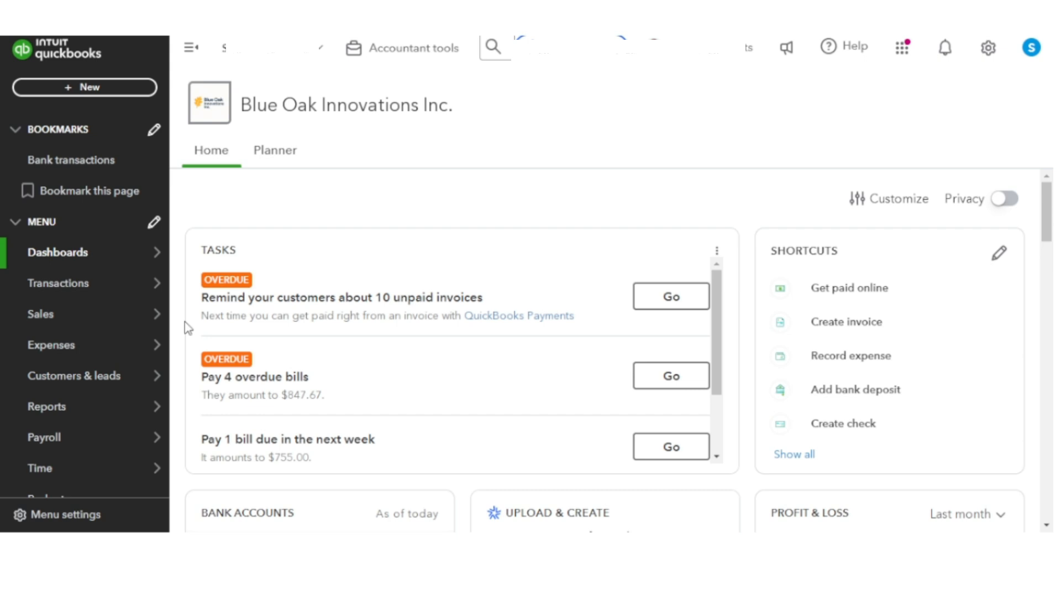
Step: Open the chart of accounts and look through the list of existing accounts
{"action": "mouse_move", "coordinate": [129, 304]}
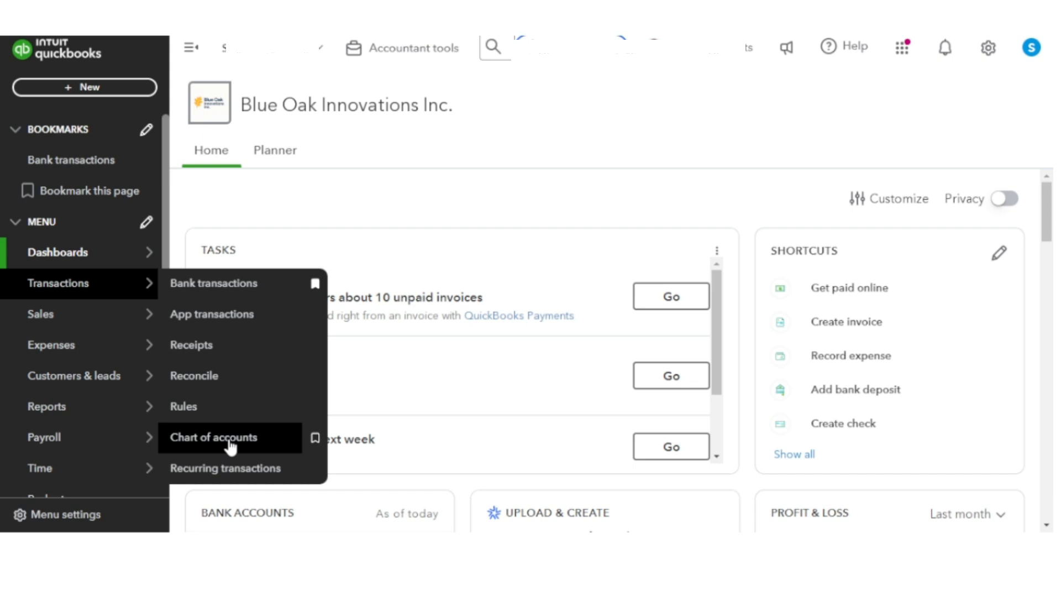
{"action": "left_click", "coordinate": [230, 446]}
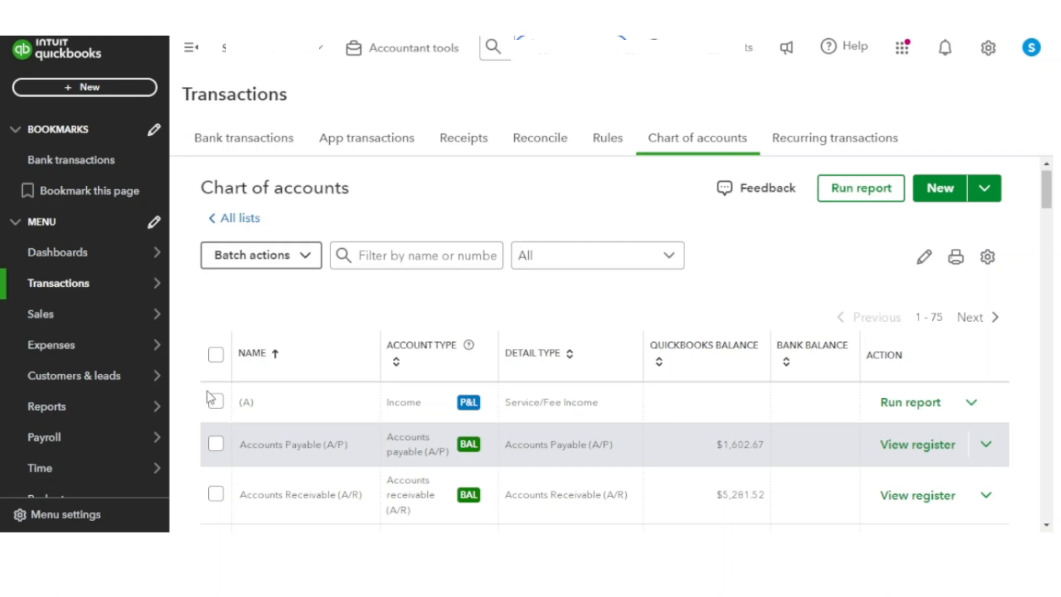
{"action": "scroll", "coordinate": [210, 397], "scroll_direction": "down", "scroll_amount": 1}
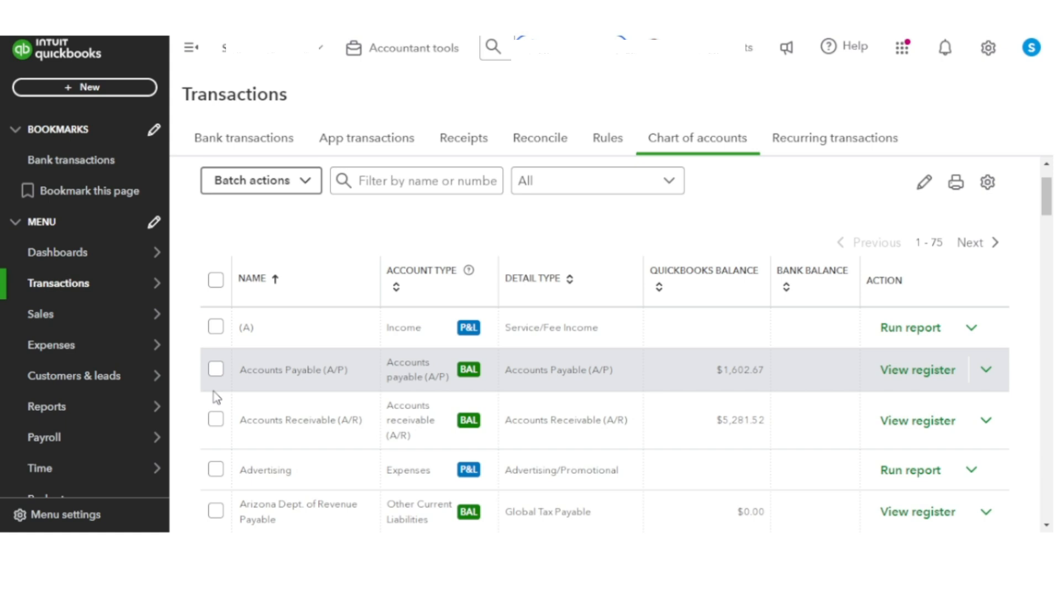
{"action": "scroll", "coordinate": [221, 389], "scroll_direction": "down", "scroll_amount": 20}
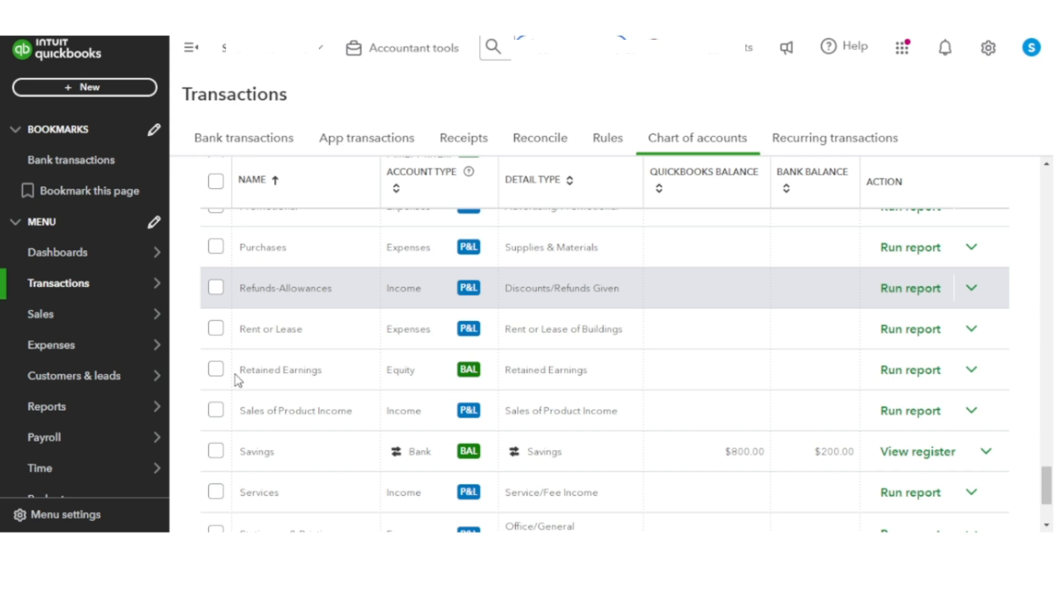
{"action": "scroll", "coordinate": [238, 380], "scroll_direction": "up", "scroll_amount": 20}
Step: Select all listed accounts and check which batch actions are available for them
{"action": "left_click", "coordinate": [216, 358]}
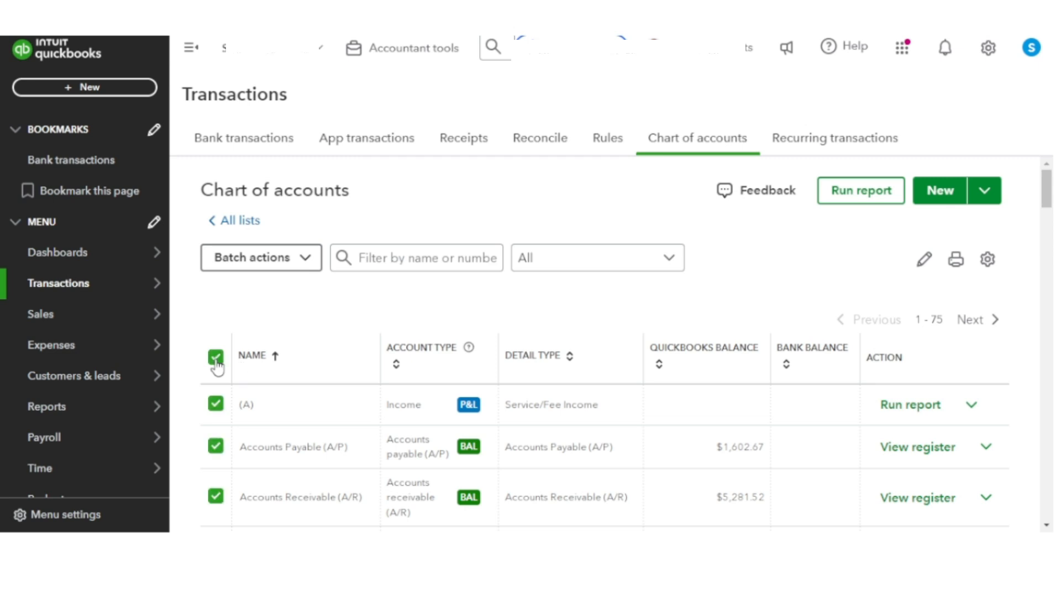
{"action": "scroll", "coordinate": [229, 362], "scroll_direction": "down", "scroll_amount": 3}
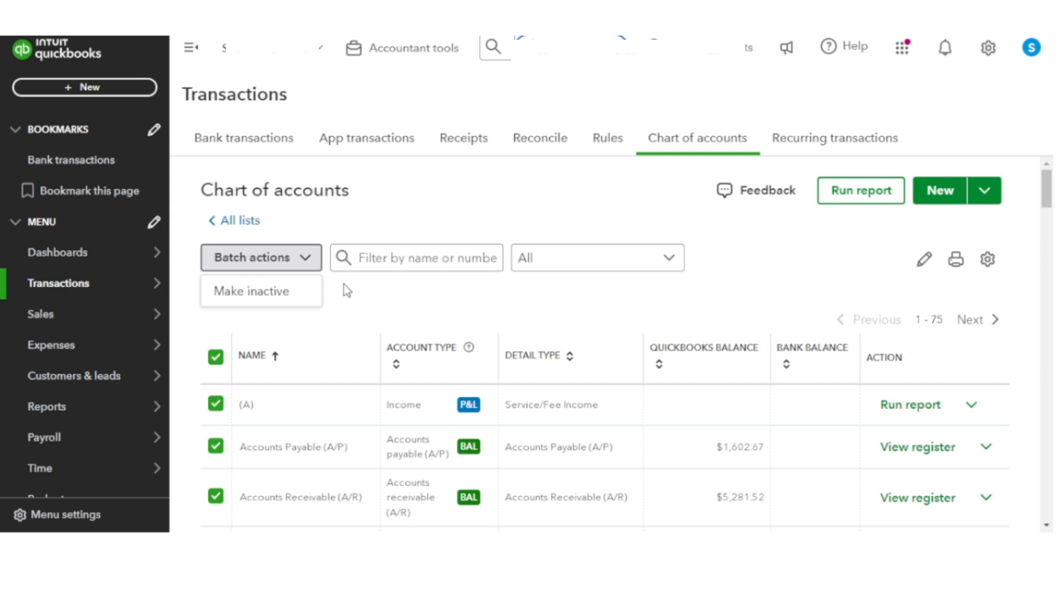
{"action": "left_click", "coordinate": [343, 284]}
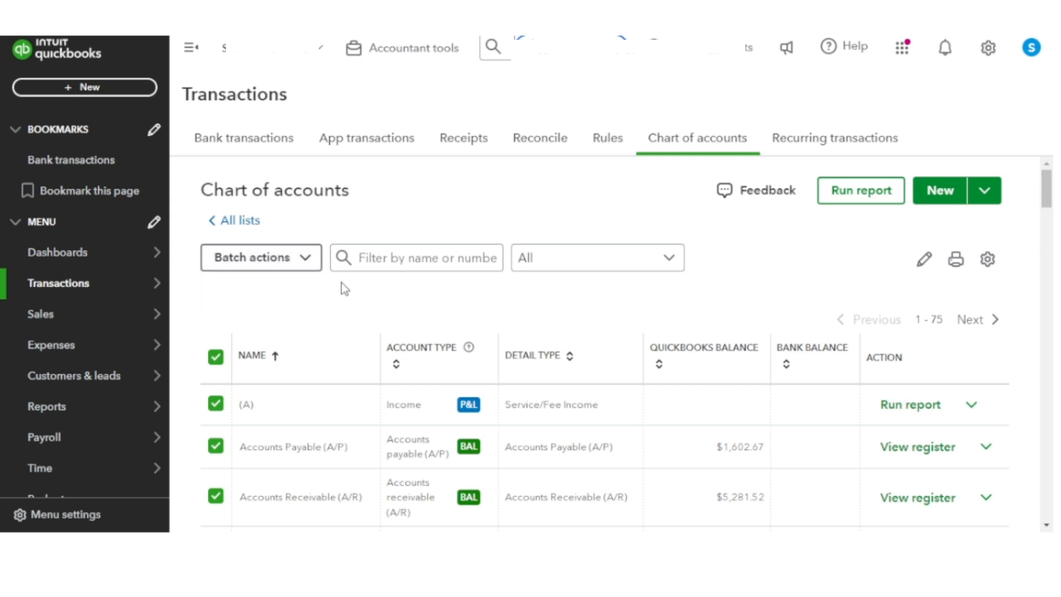
Step: Create an Income account named "End-to-End Custom Software Development (A)" with the detail type Service/Fee Income
{"action": "left_click", "coordinate": [923, 203]}
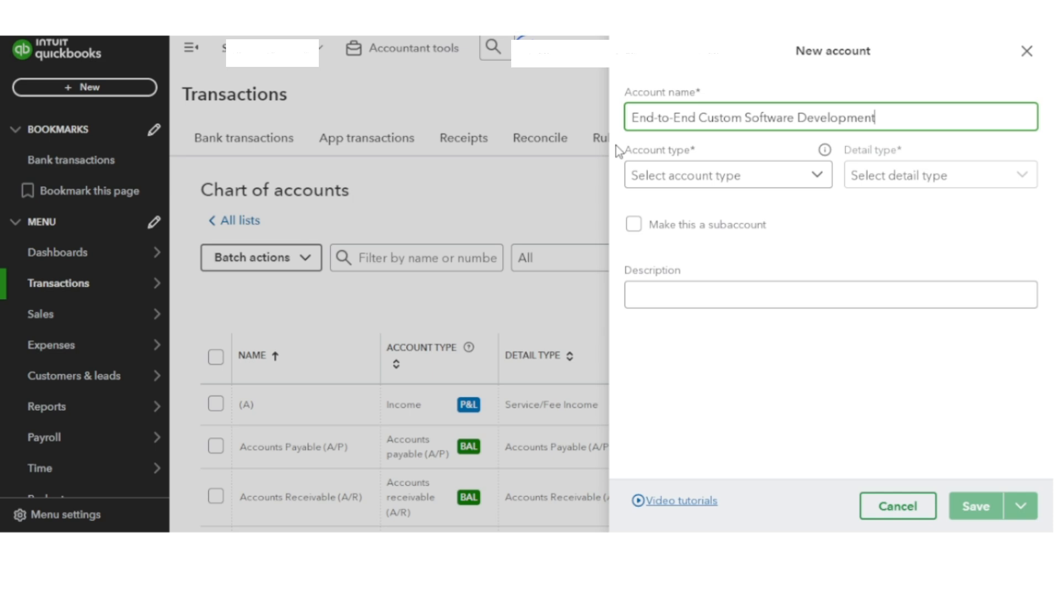
{"action": "type", "text": "(A)"}
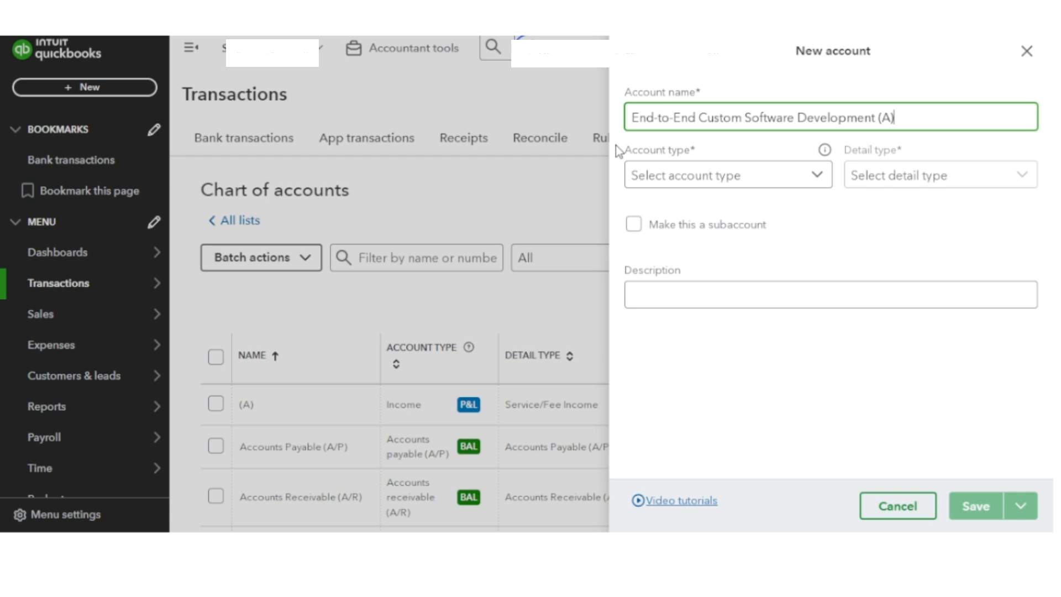
{"action": "left_click", "coordinate": [644, 178]}
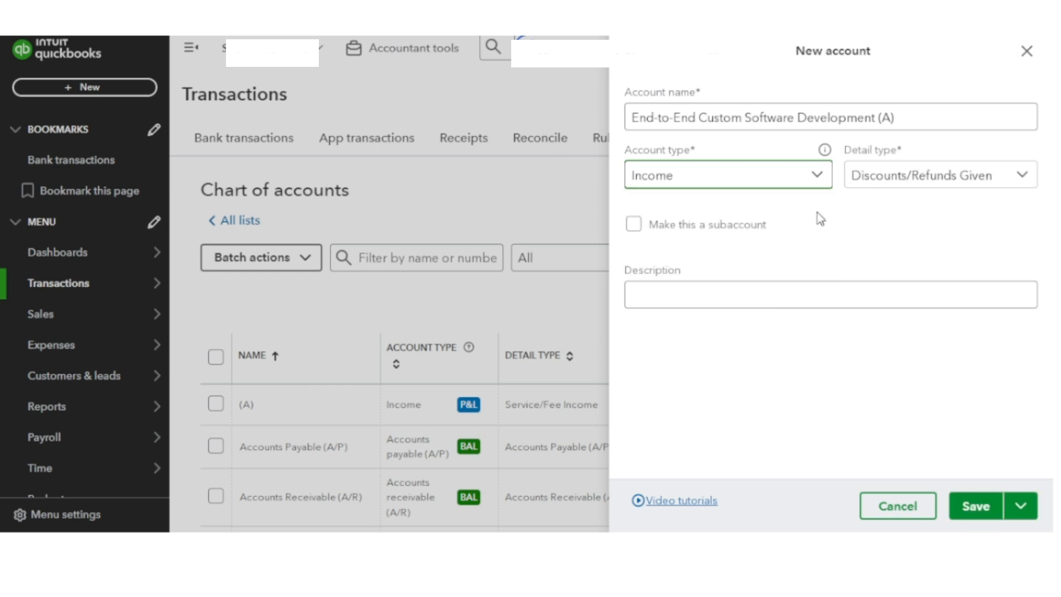
{"action": "left_click", "coordinate": [931, 181]}
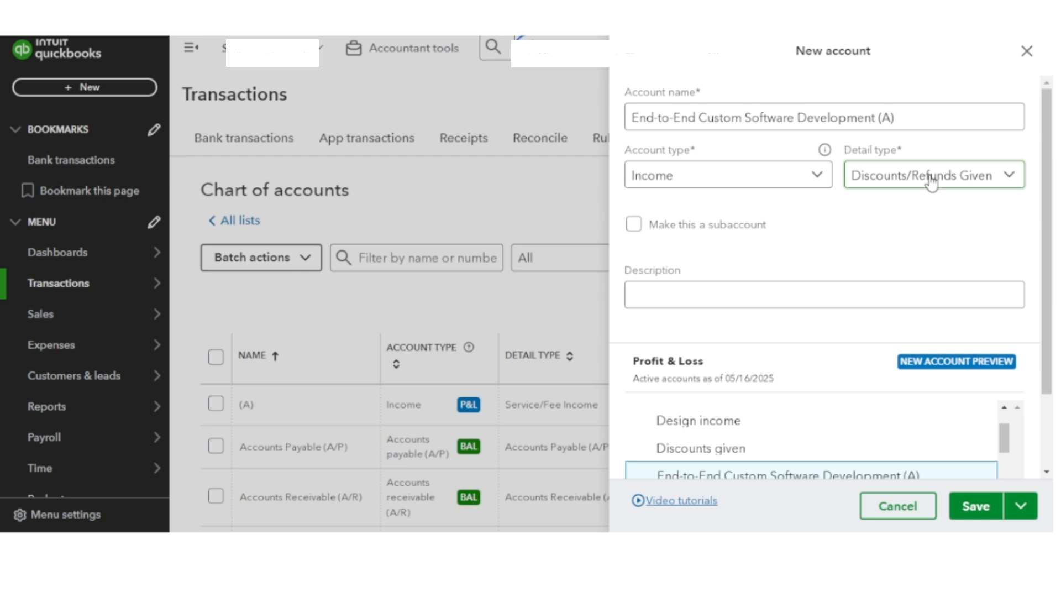
{"action": "left_click", "coordinate": [931, 178]}
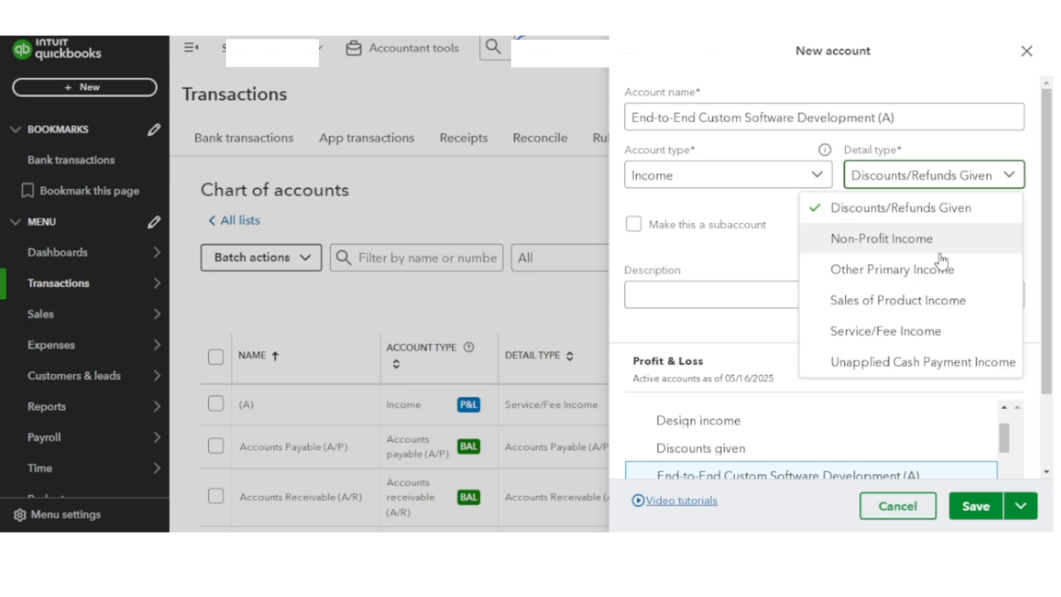
{"action": "left_click", "coordinate": [942, 332]}
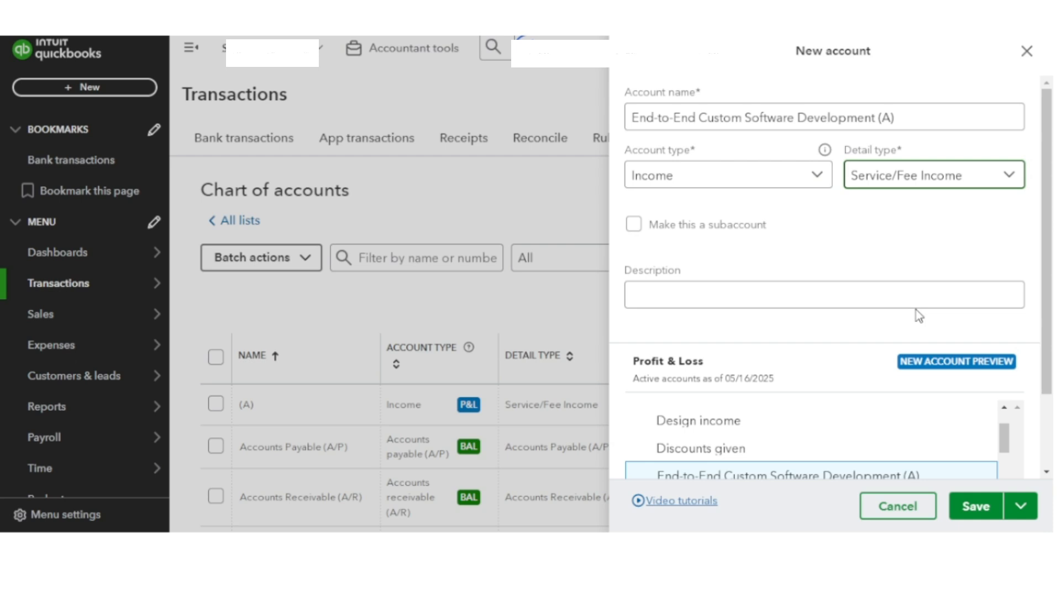
{"action": "left_click", "coordinate": [986, 507]}
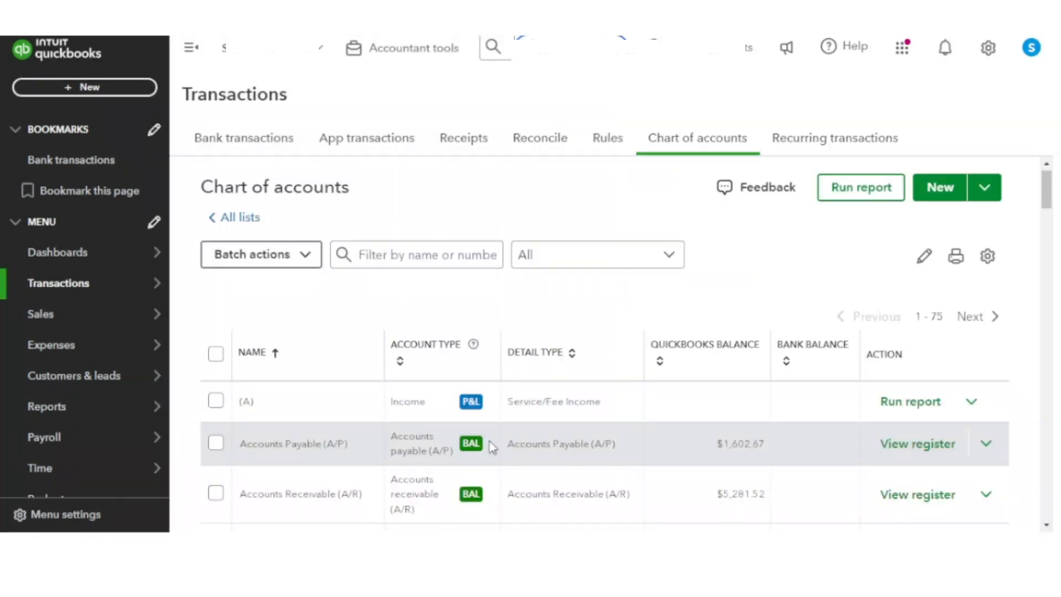
Step: Filter the chart of accounts by "end" to locate the custom software development account
{"action": "left_click", "coordinate": [380, 264]}
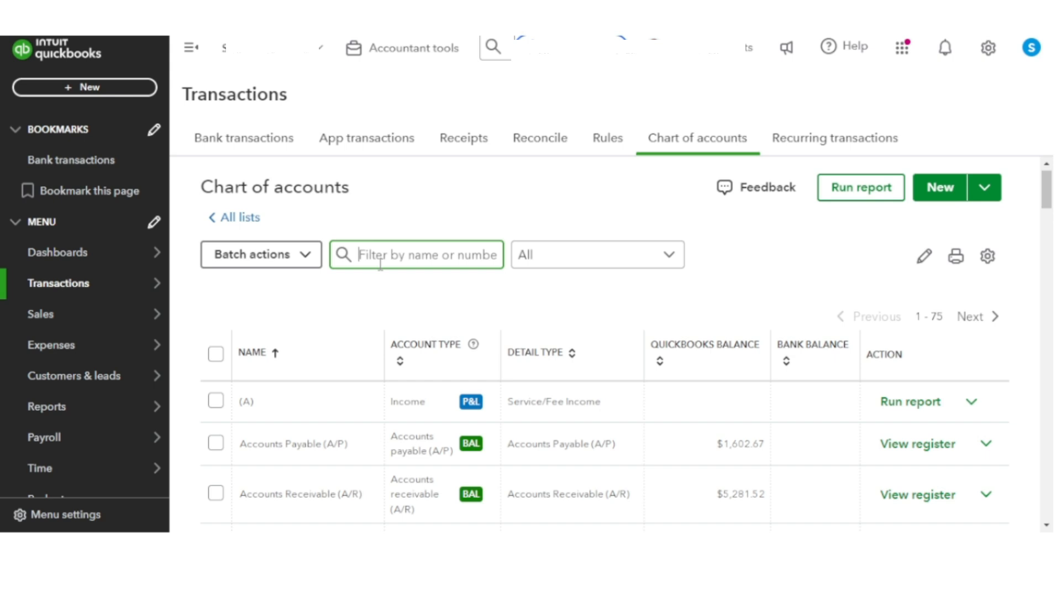
{"action": "type", "text": "end"}
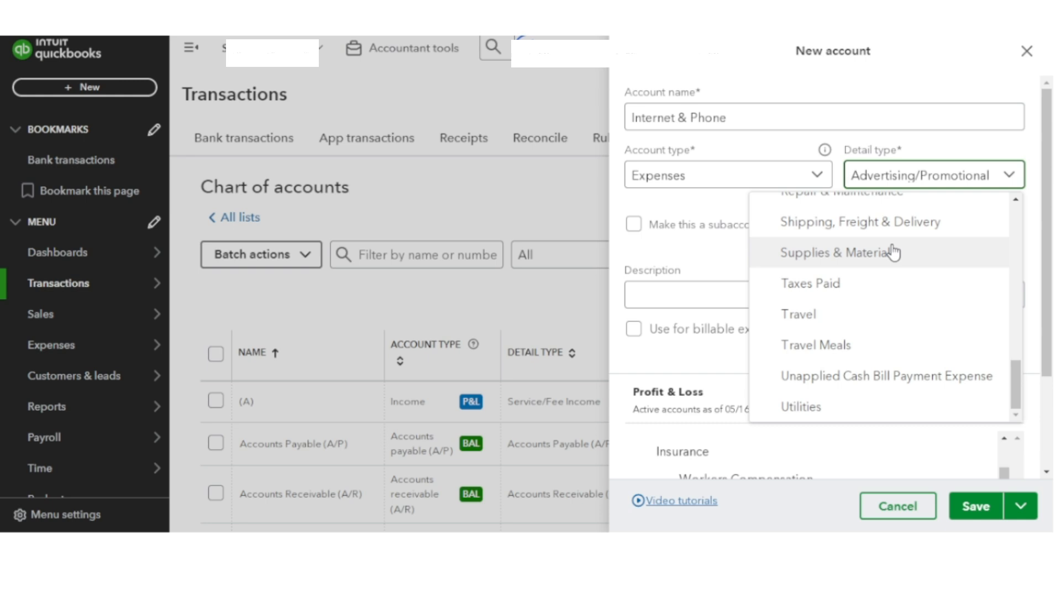
Step: Set the new Internet & Phone expense account's detail type to Utilities and save the account
{"action": "left_click", "coordinate": [916, 409]}
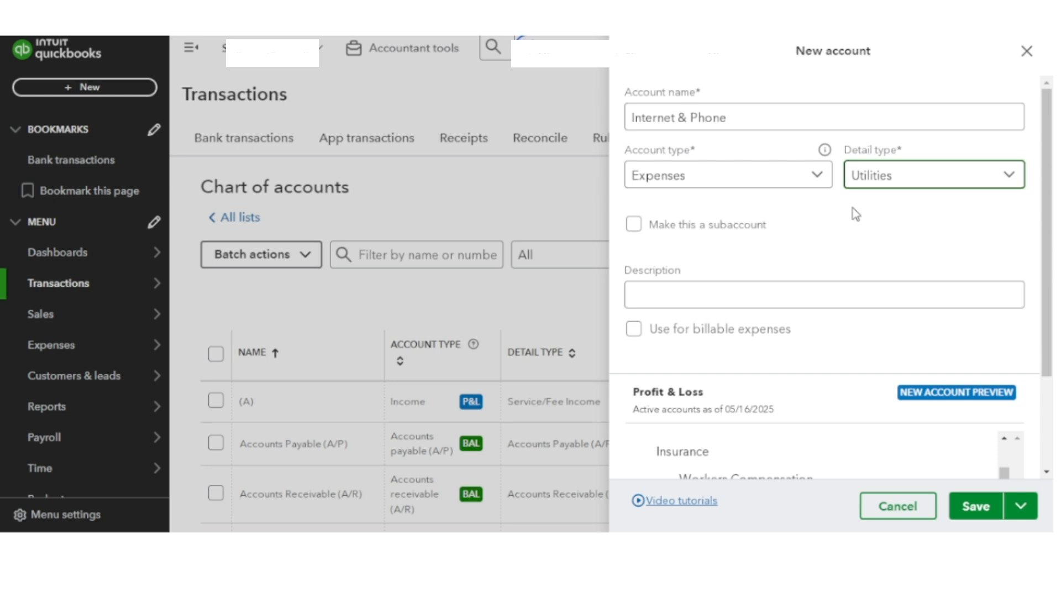
{"action": "left_click", "coordinate": [974, 507]}
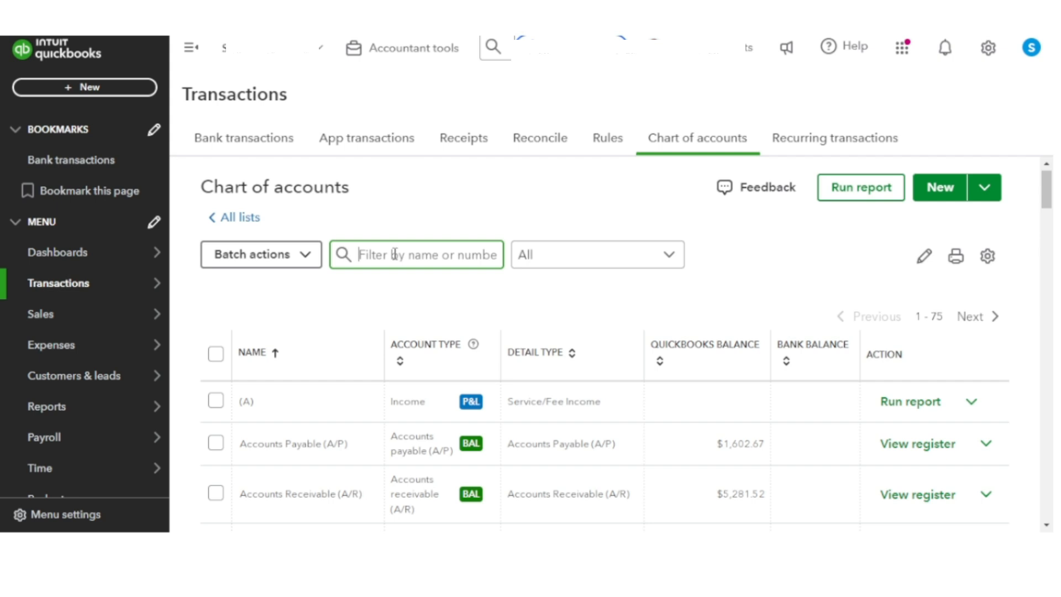
Step: Filter the accounts by "phone" and rename the Internet & Phone account to "Internet & Phone (A)"
{"action": "type", "text": "phone"}
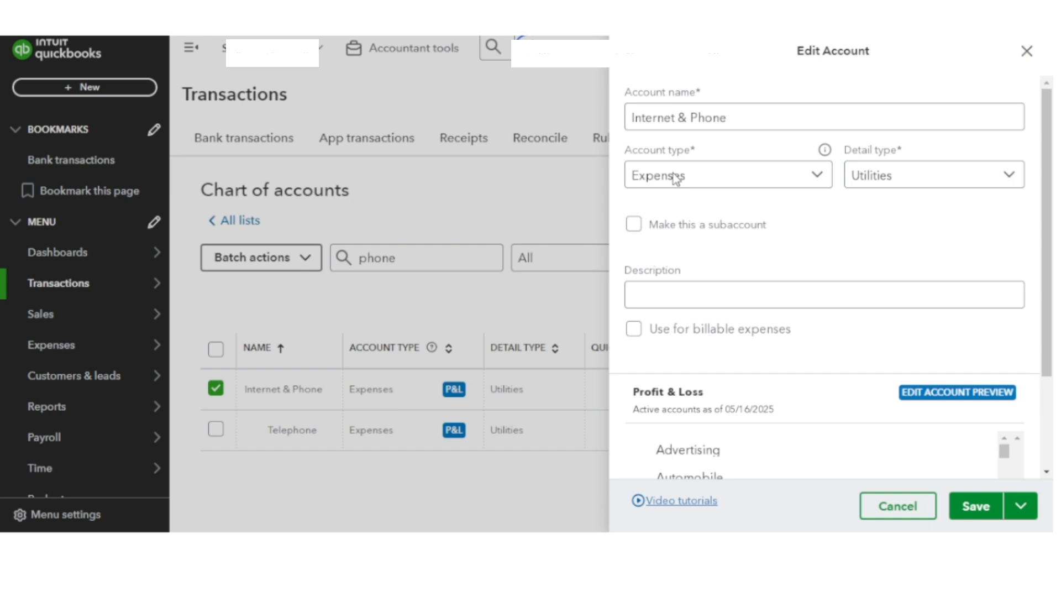
{"action": "left_click", "coordinate": [981, 498]}
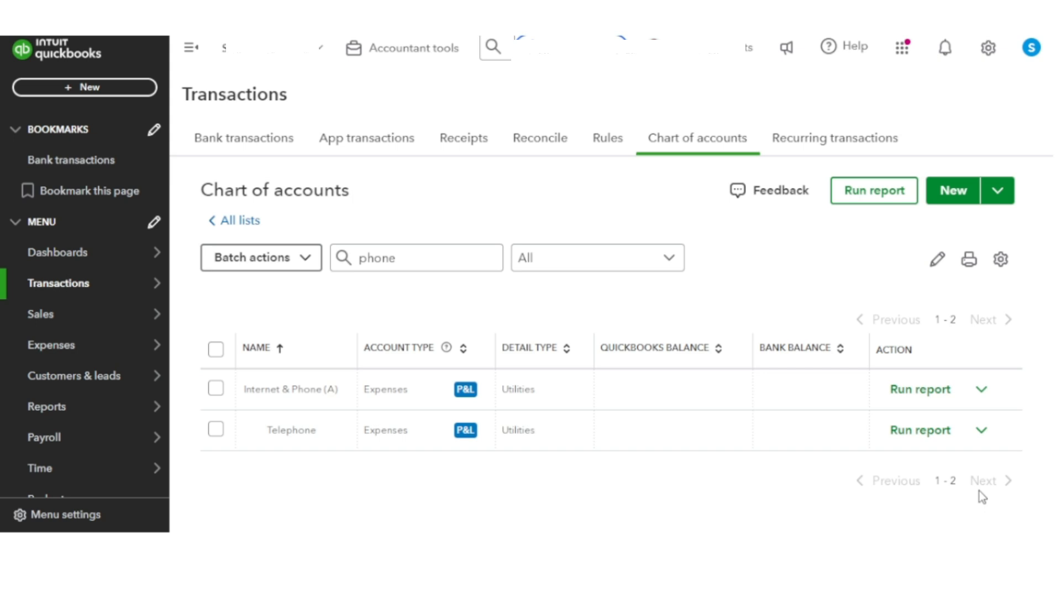
Step: Make the Internet & Phone (A) account inactive
{"action": "left_click", "coordinate": [980, 389]}
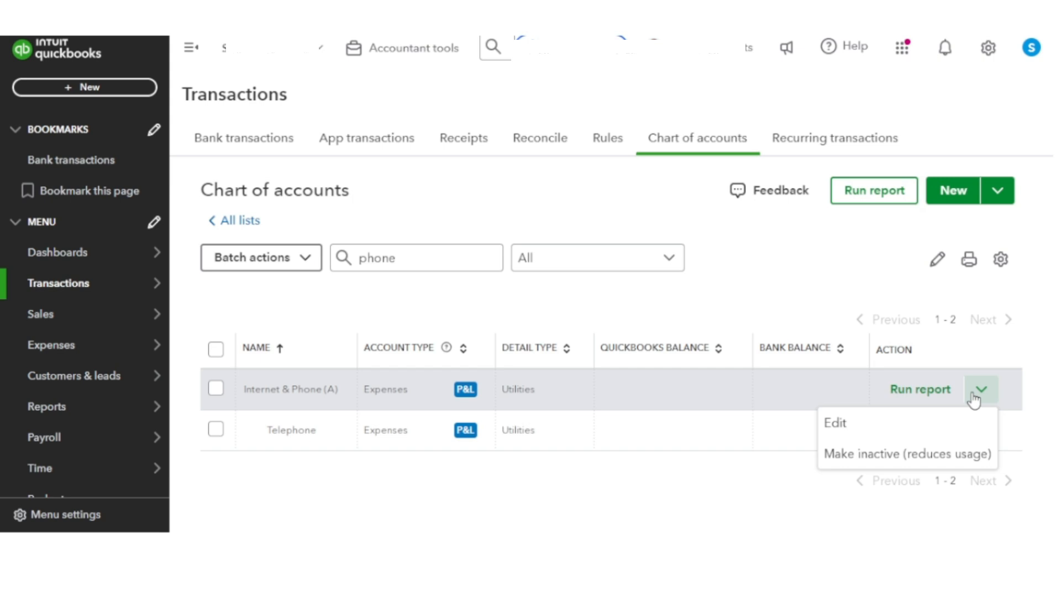
{"action": "left_click", "coordinate": [906, 454]}
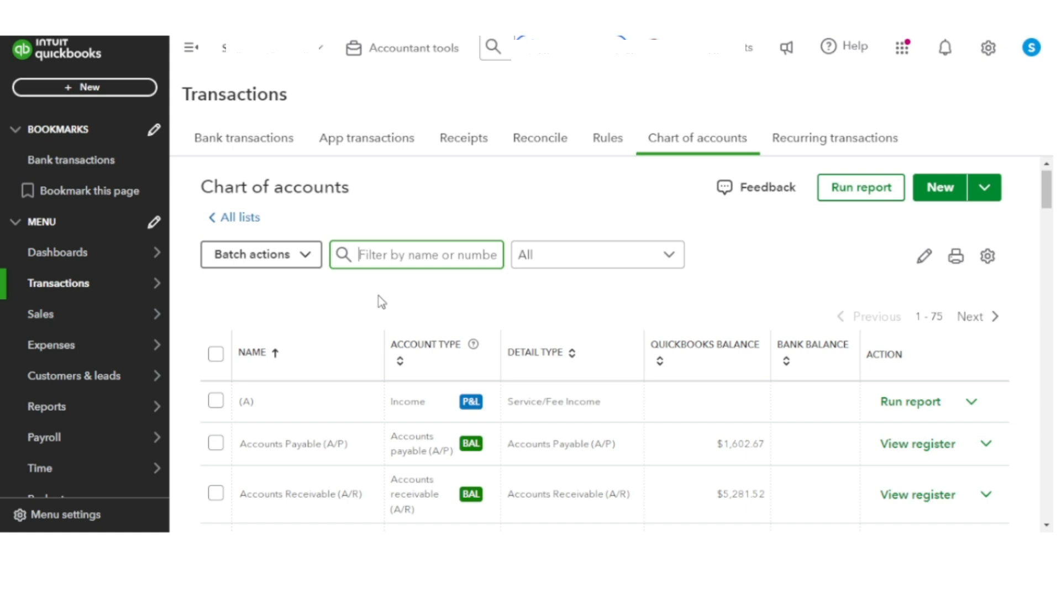
Step: Set the chart of accounts list to include inactive accounts
{"action": "scroll", "coordinate": [365, 309], "scroll_direction": "up", "scroll_amount": 1}
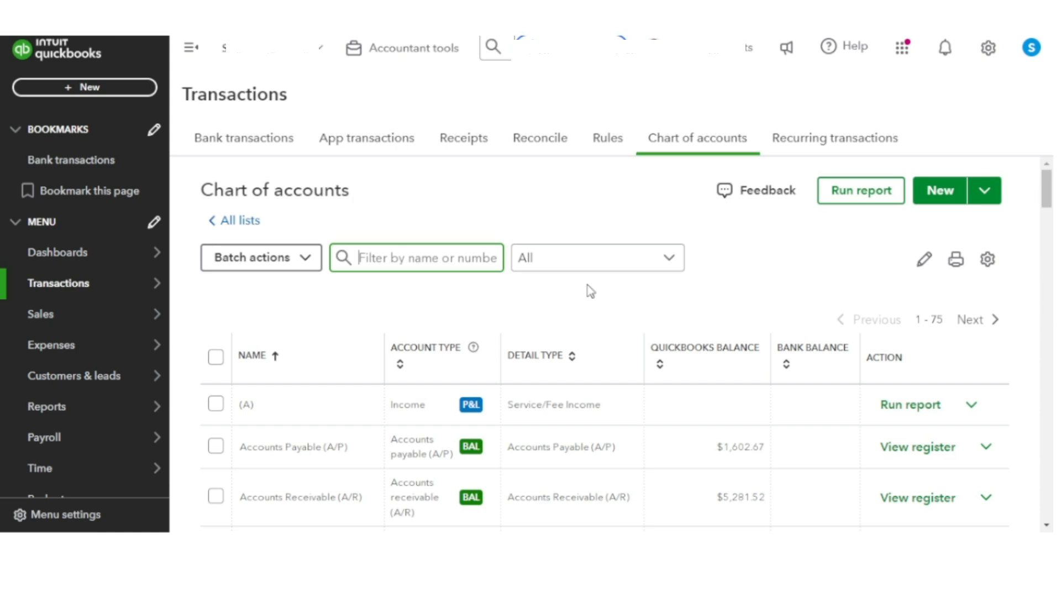
{"action": "left_click", "coordinate": [987, 259]}
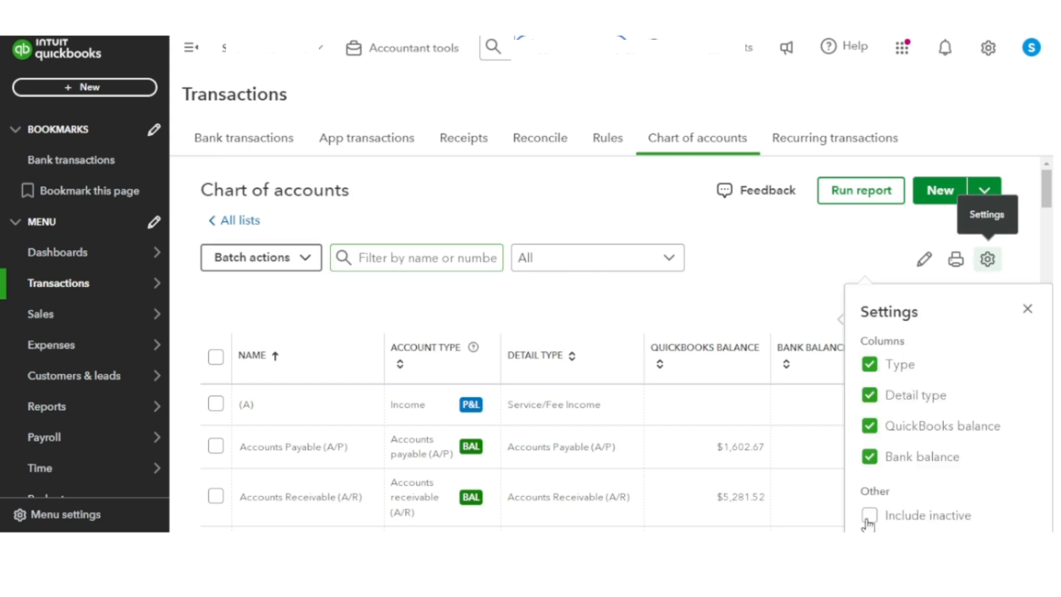
{"action": "left_click", "coordinate": [869, 518]}
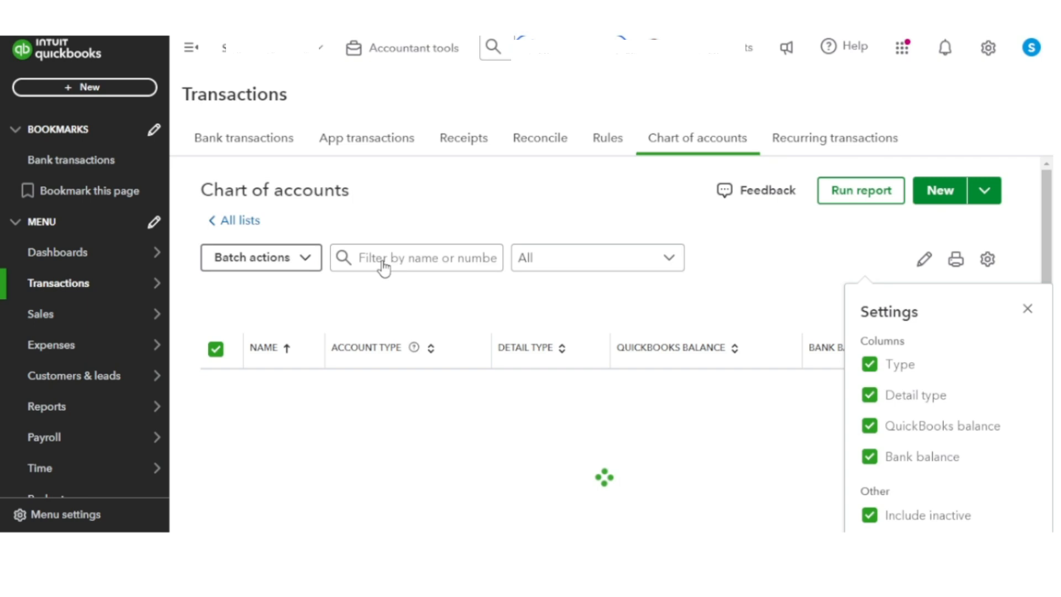
Step: Filter the accounts by "phone" and make the deleted Internet & Phone (A) account active again
{"action": "left_click", "coordinate": [383, 264]}
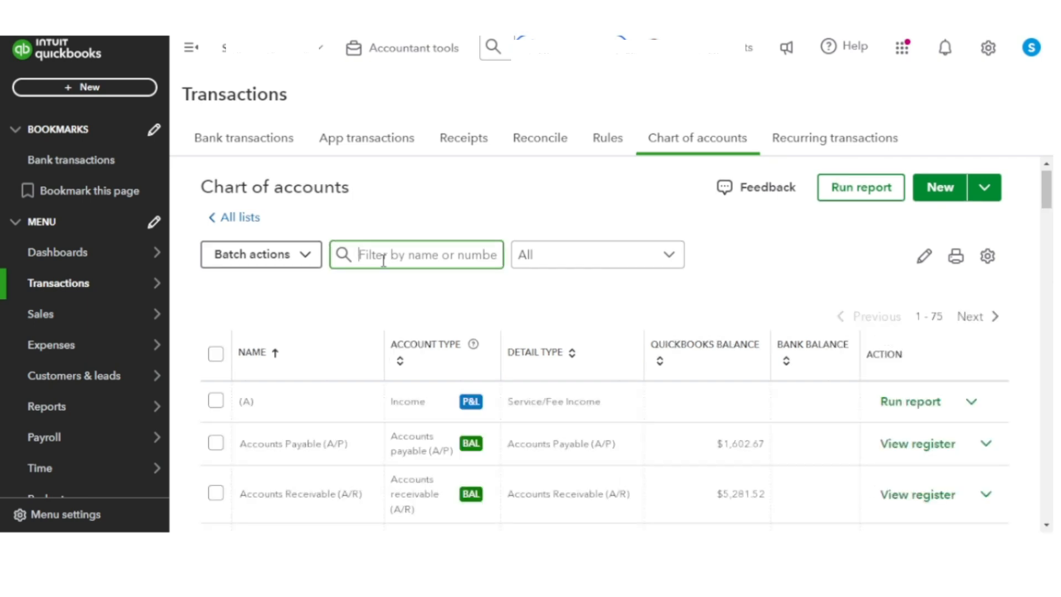
{"action": "type", "text": "phone"}
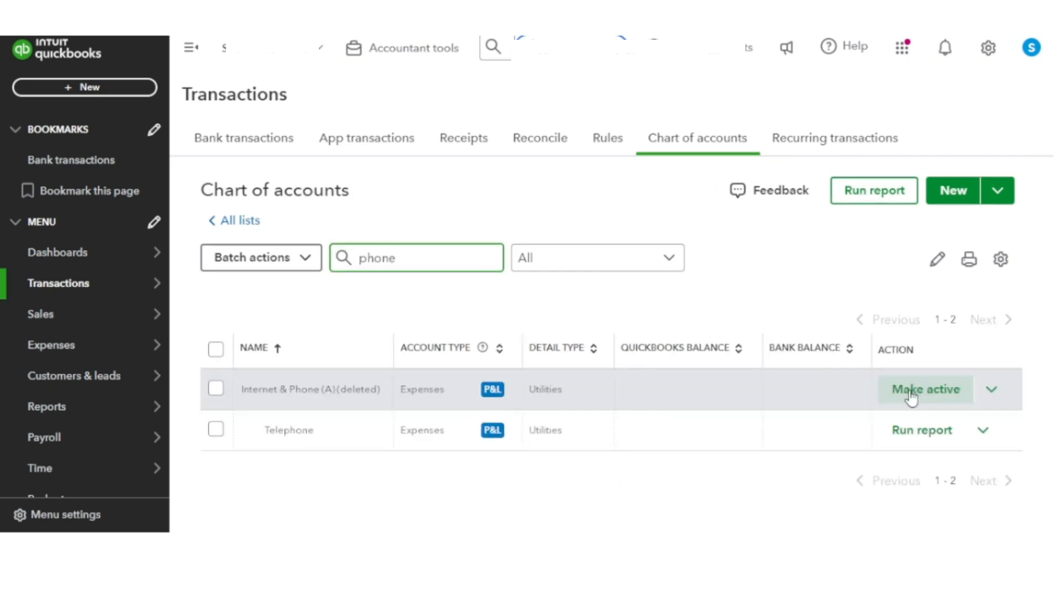
{"action": "left_click", "coordinate": [910, 395]}
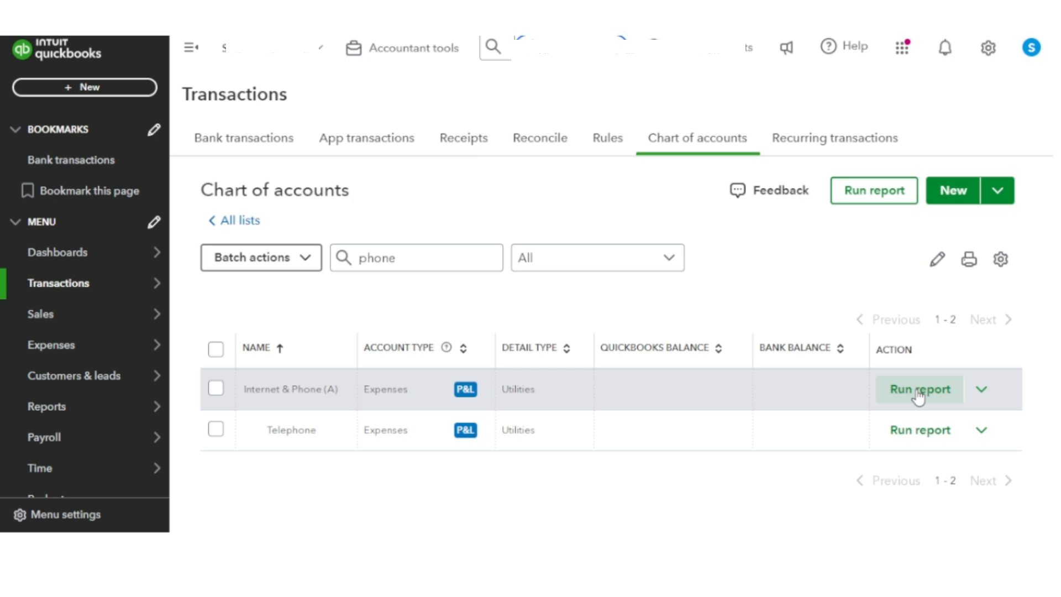
Step: Clear the "phone" filter to return to the full chart of accounts
{"action": "left_click", "coordinate": [399, 265]}
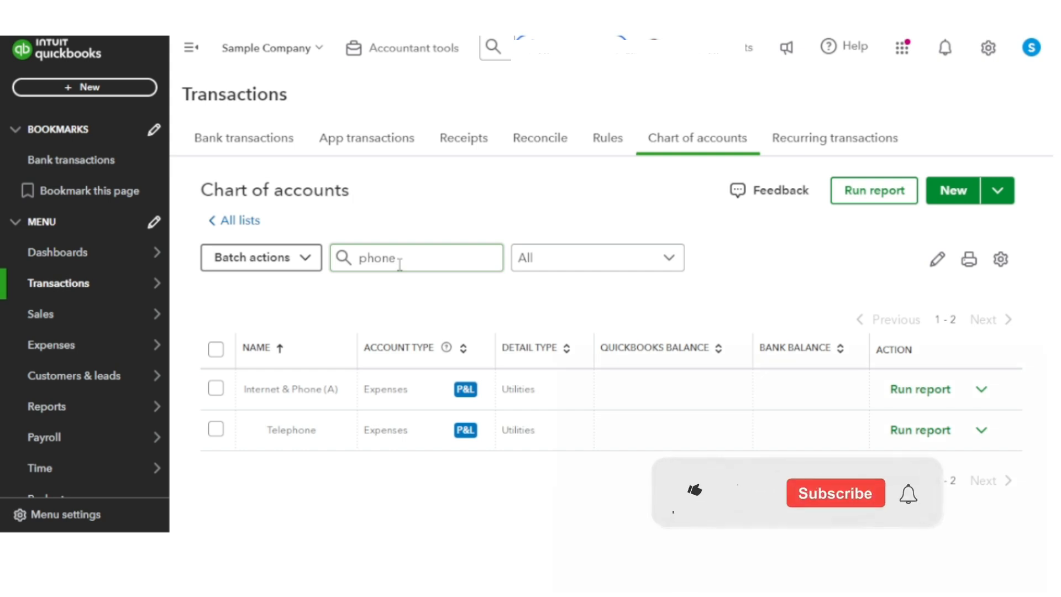
{"action": "key", "text": "BackSpace"}
{"action": "key", "text": "BackSpace"}
{"action": "key", "text": "BackSpace"}
{"action": "key", "text": "BackSpace"}
{"action": "key", "text": "BackSpace"}
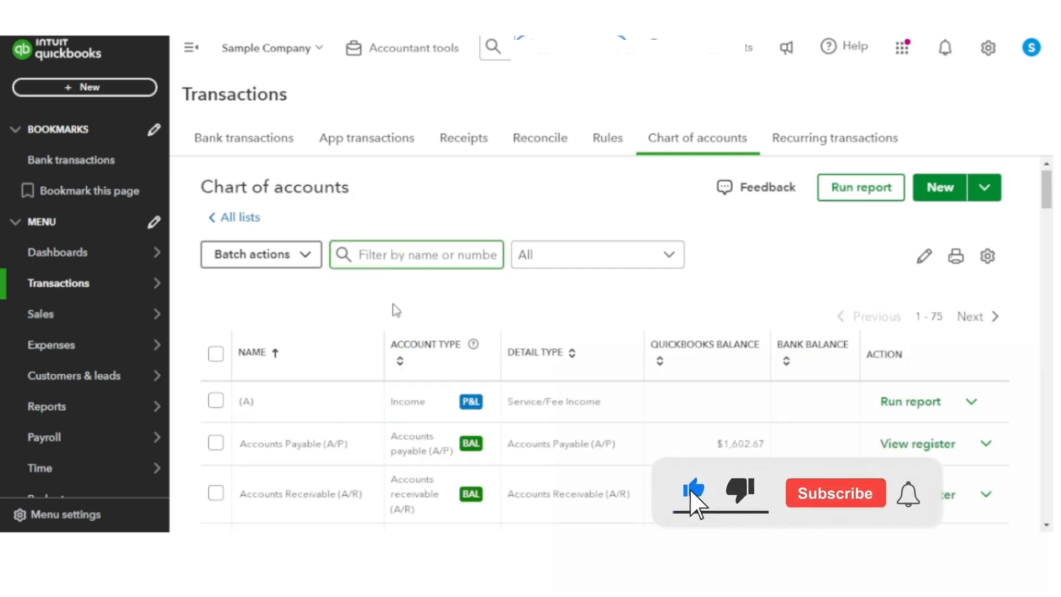